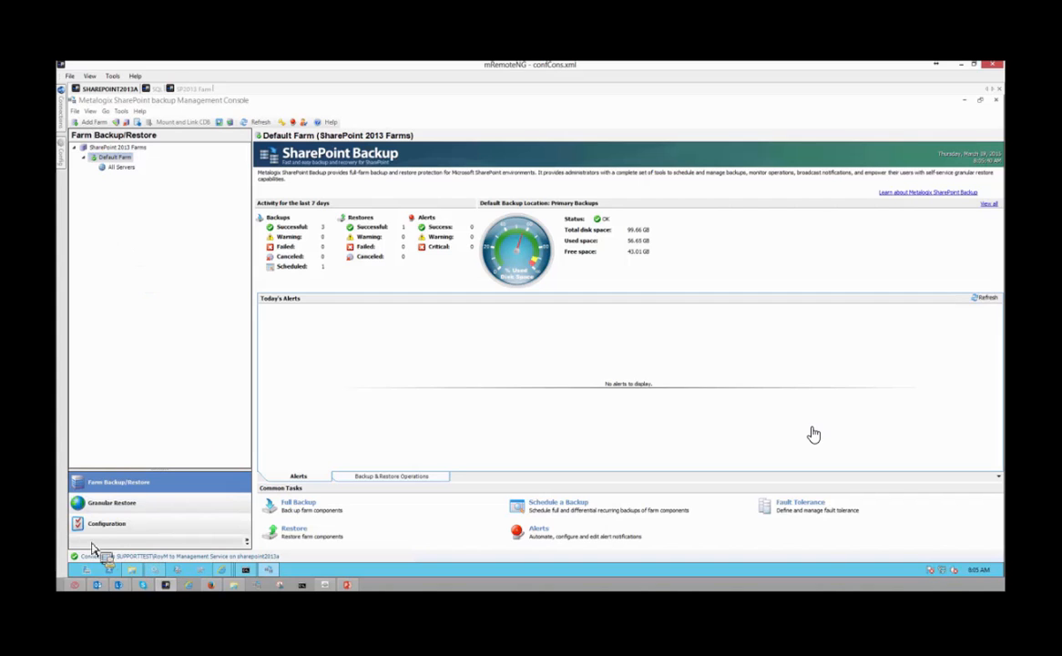
In the Services window, change the SharePoint VSS Writer service's log-on account to the SUPPORTTEST domain user's account name
click(162, 580)
right_click(440, 271)
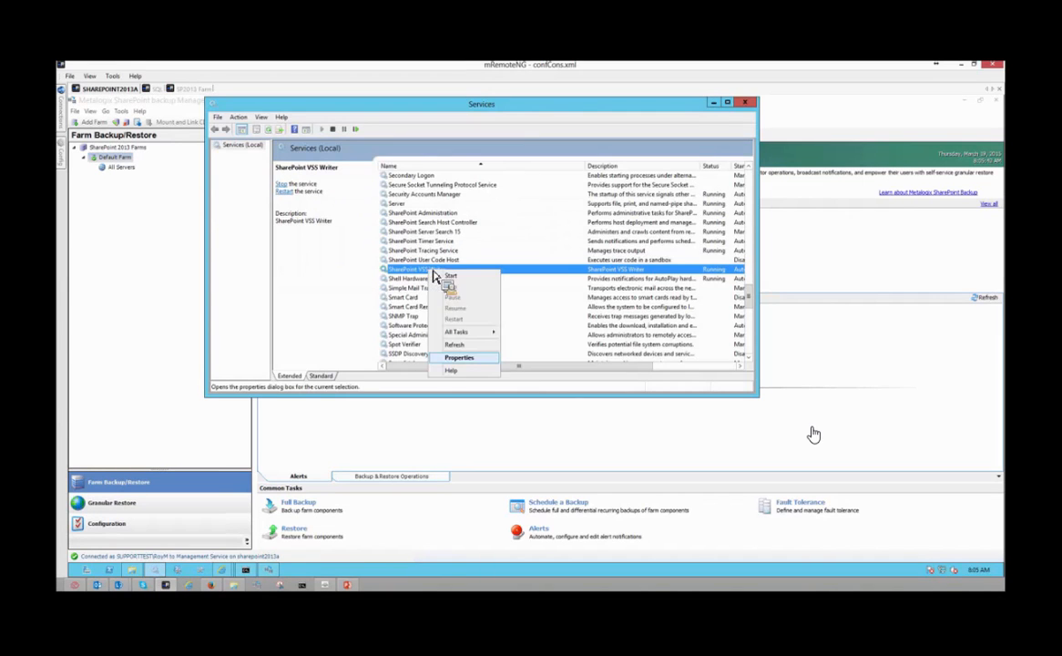
click(466, 356)
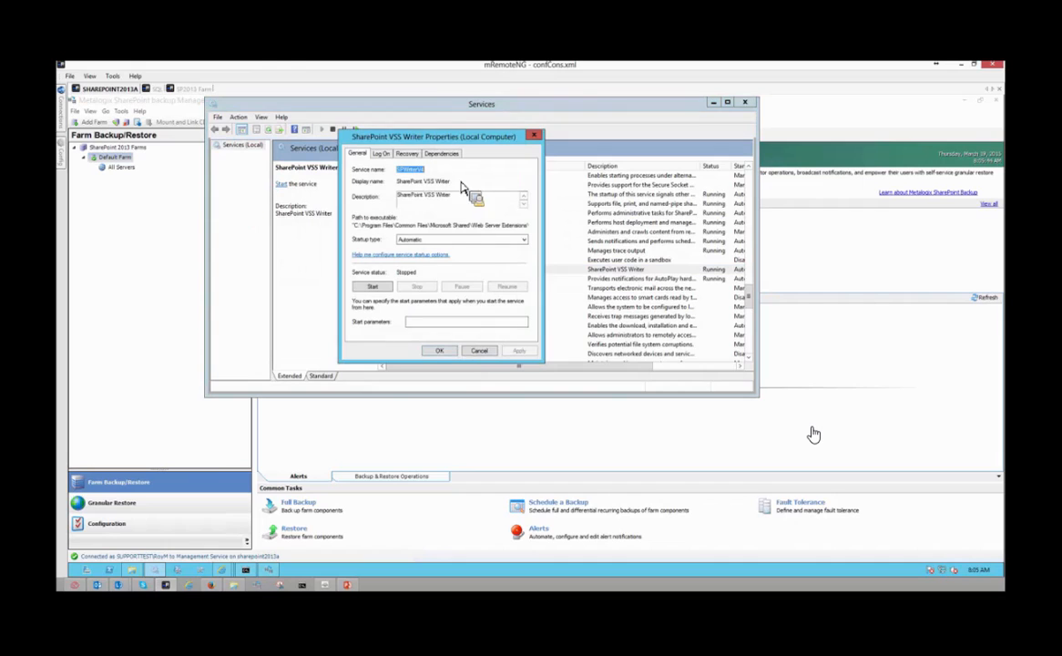
click(377, 154)
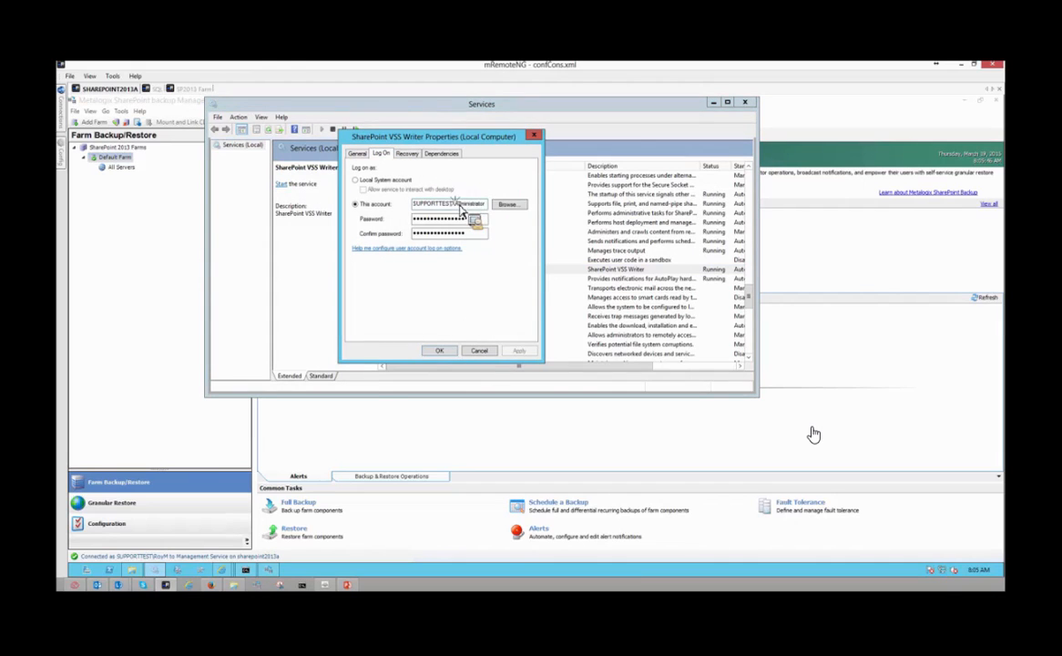
drag(455, 204, 487, 204)
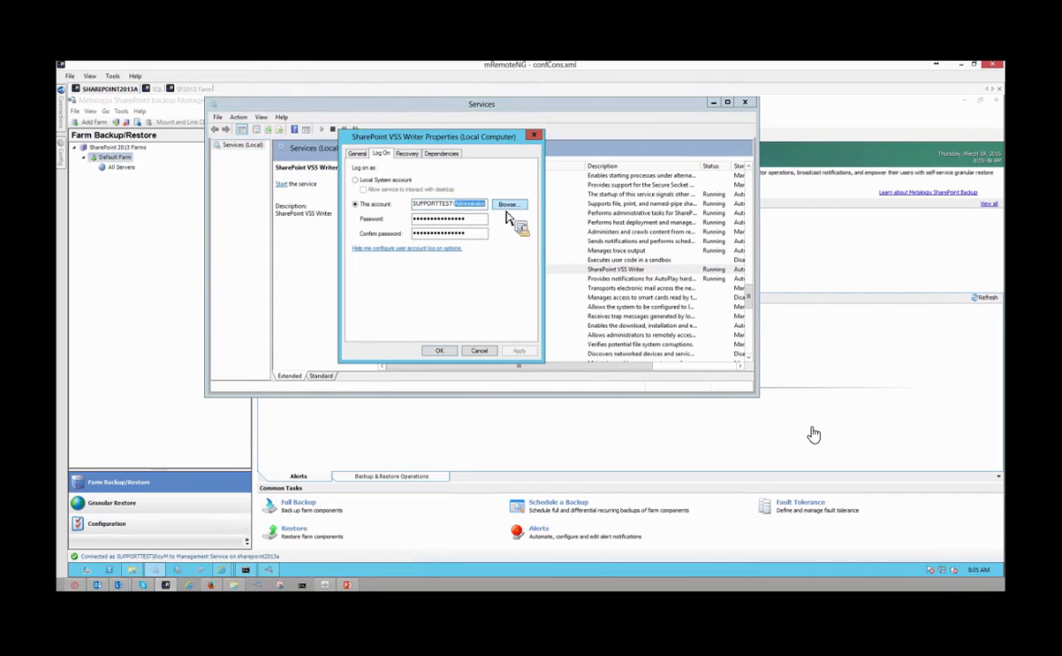
text(RoyM)
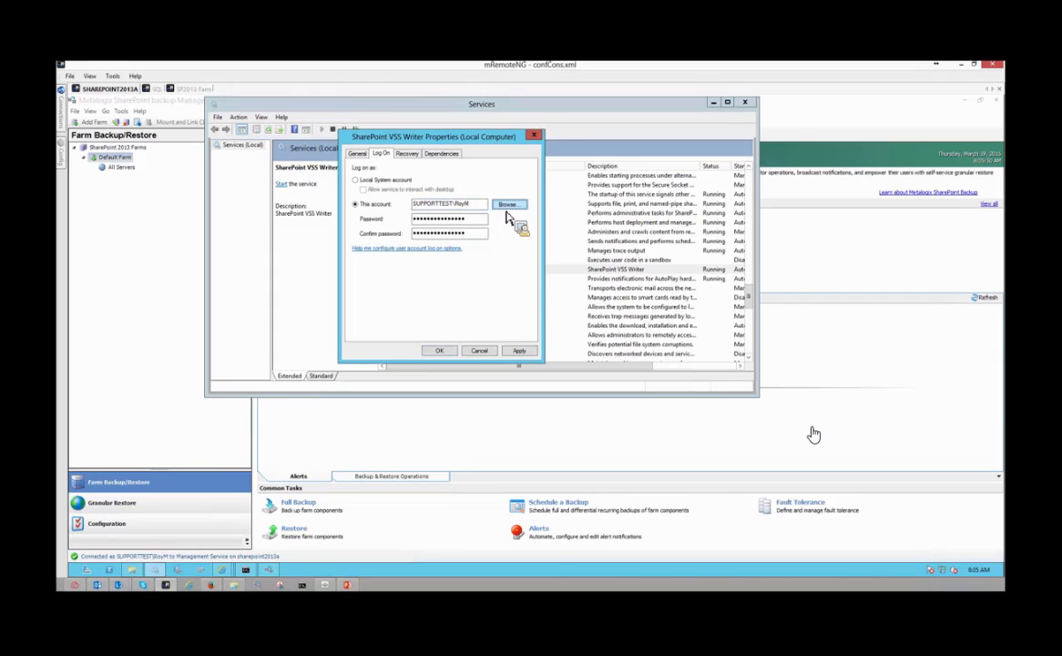
key(Tab)
Enter and confirm the account password in the SharePoint VSS Writer's log-on settings and save the properties
click(139, 189)
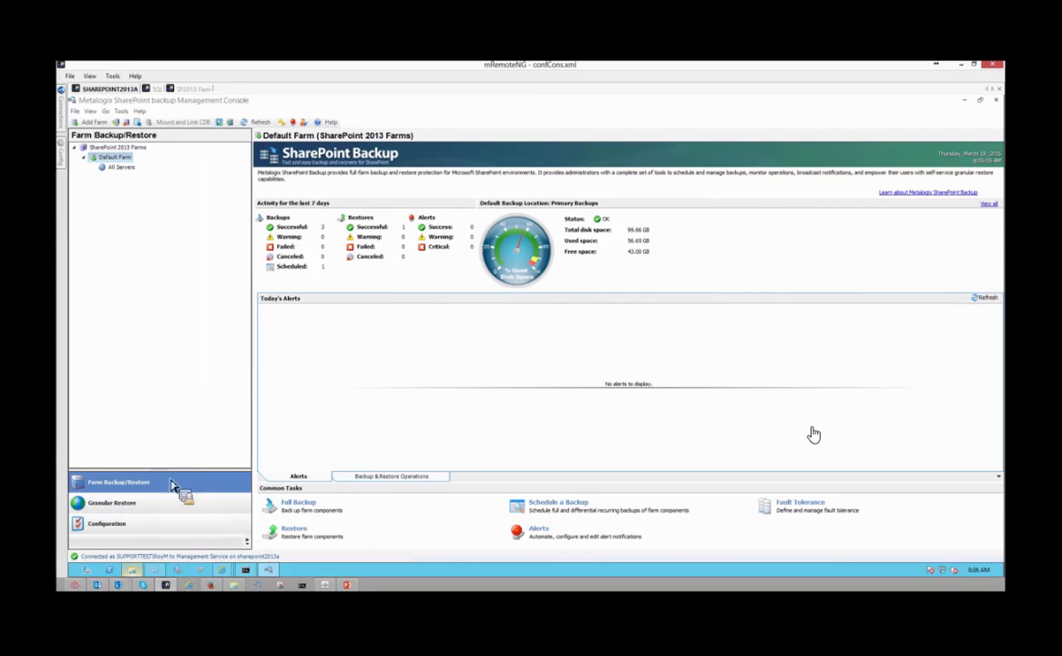
click(162, 570)
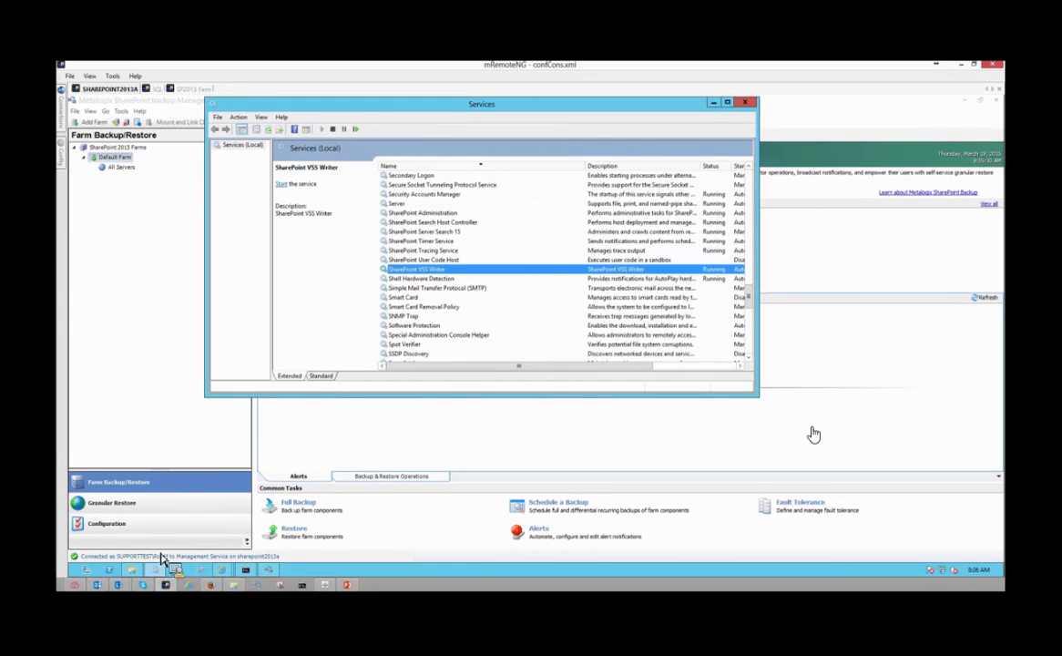
double_click(424, 270)
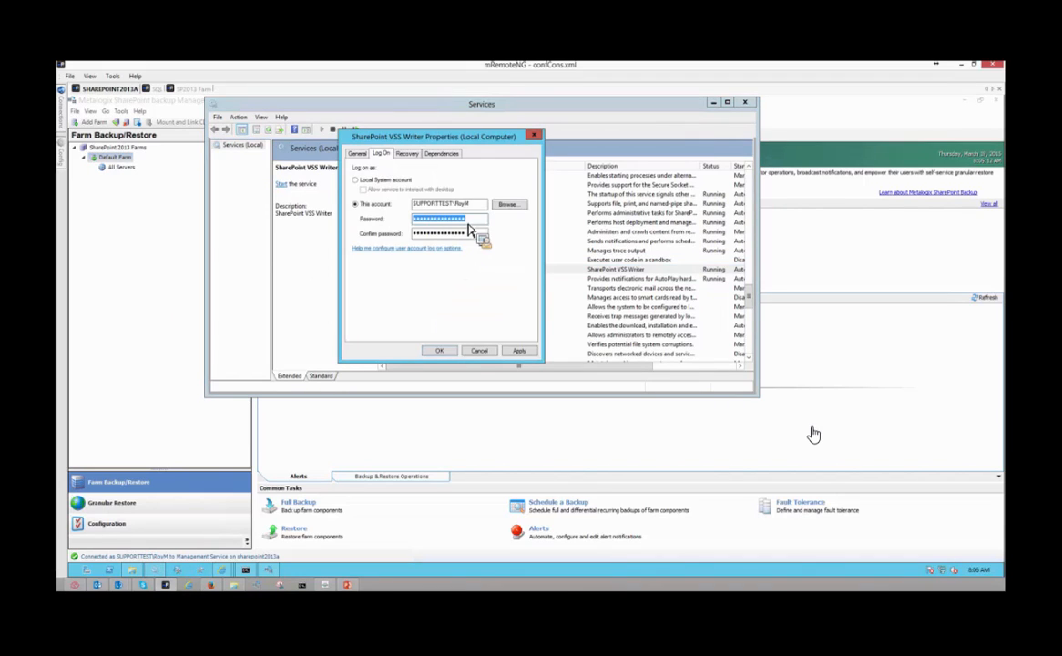
text(•)
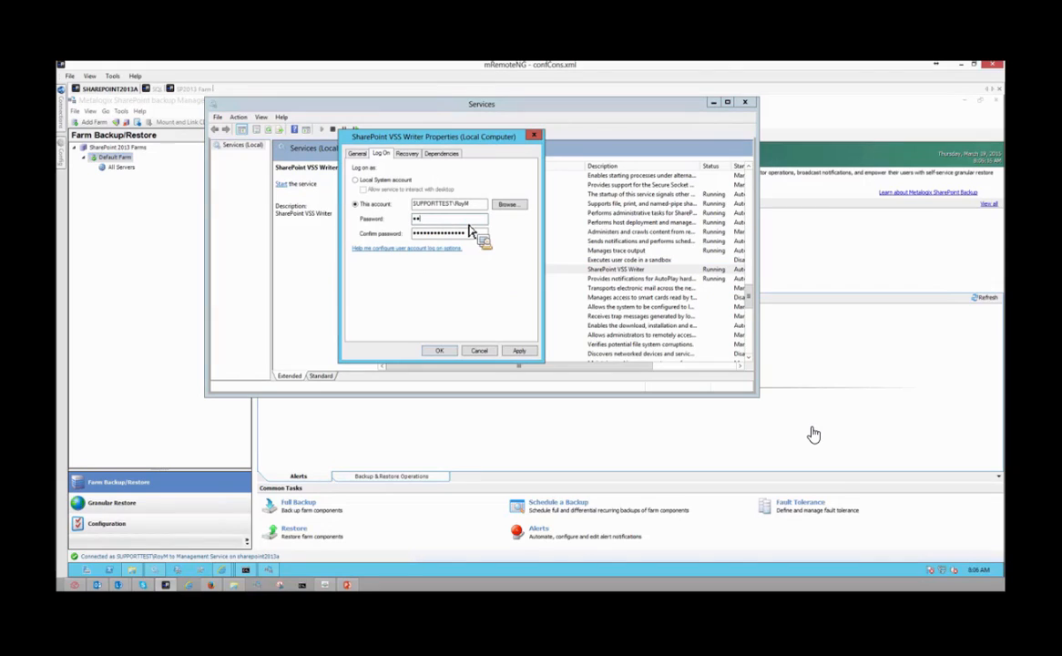
key(Tab)
text(••)
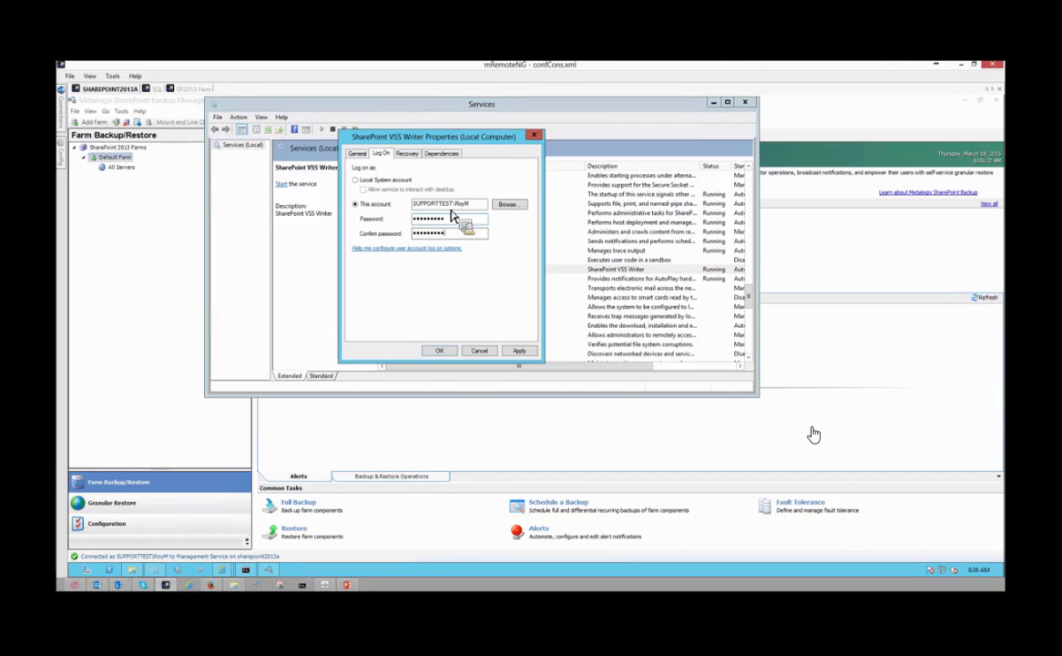
click(439, 350)
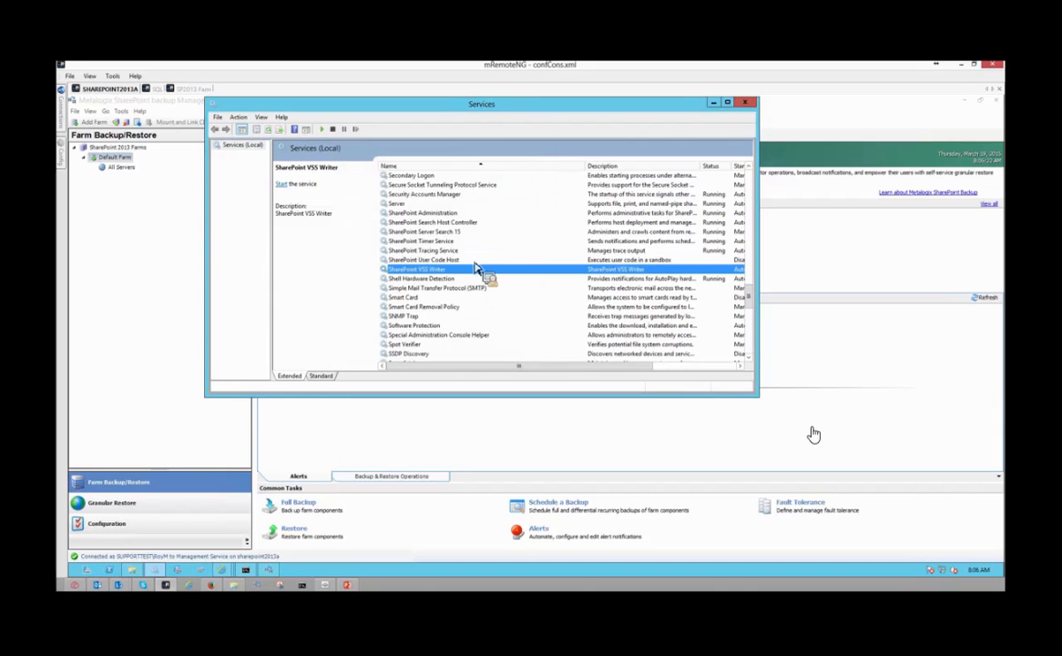
Start the SharePoint VSS Writer service, then switch to the Metalogix SharePoint Backup Management Console and refresh the farm
right_click(449, 270)
click(457, 277)
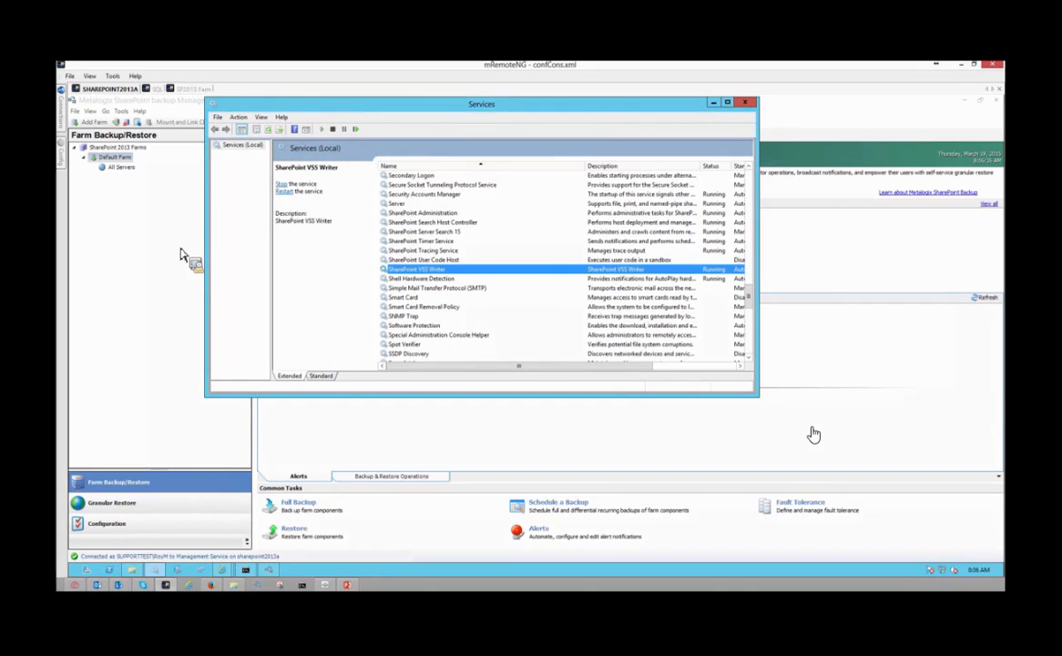
click(162, 226)
click(256, 123)
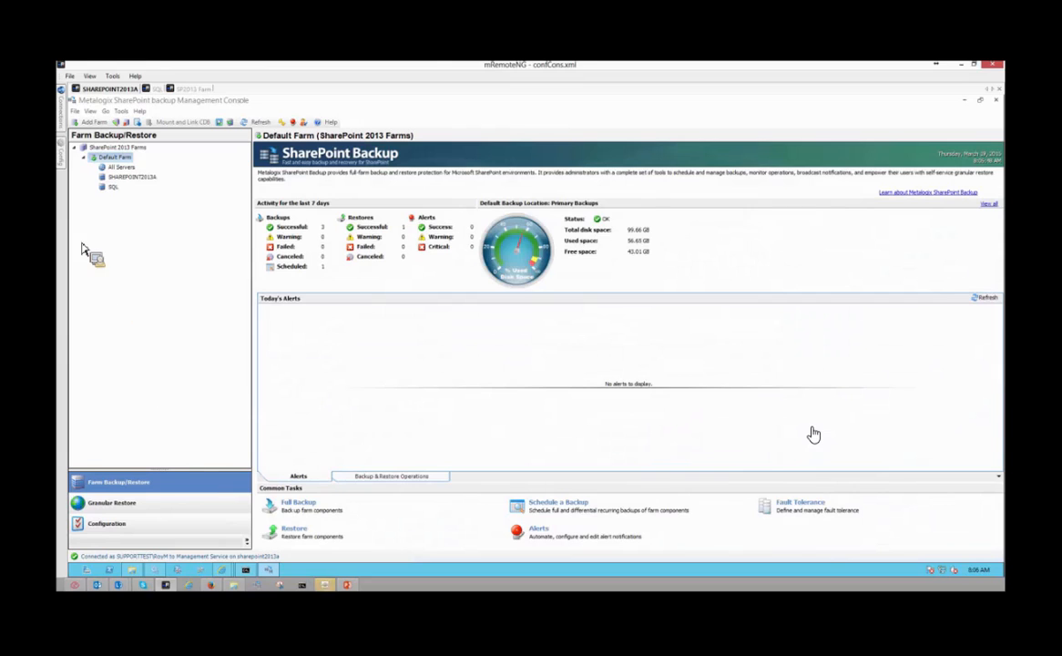
Examine the SQL server's backup components under All Servers: Configuration Database, ContentDatabases, Search and ServiceApplications
click(119, 168)
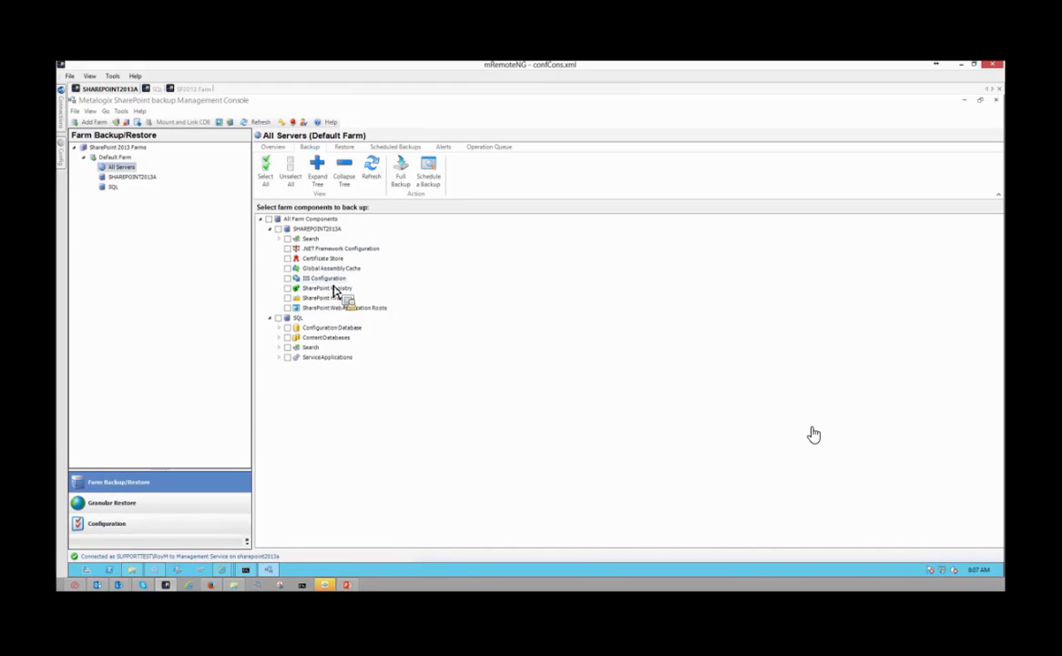
click(280, 328)
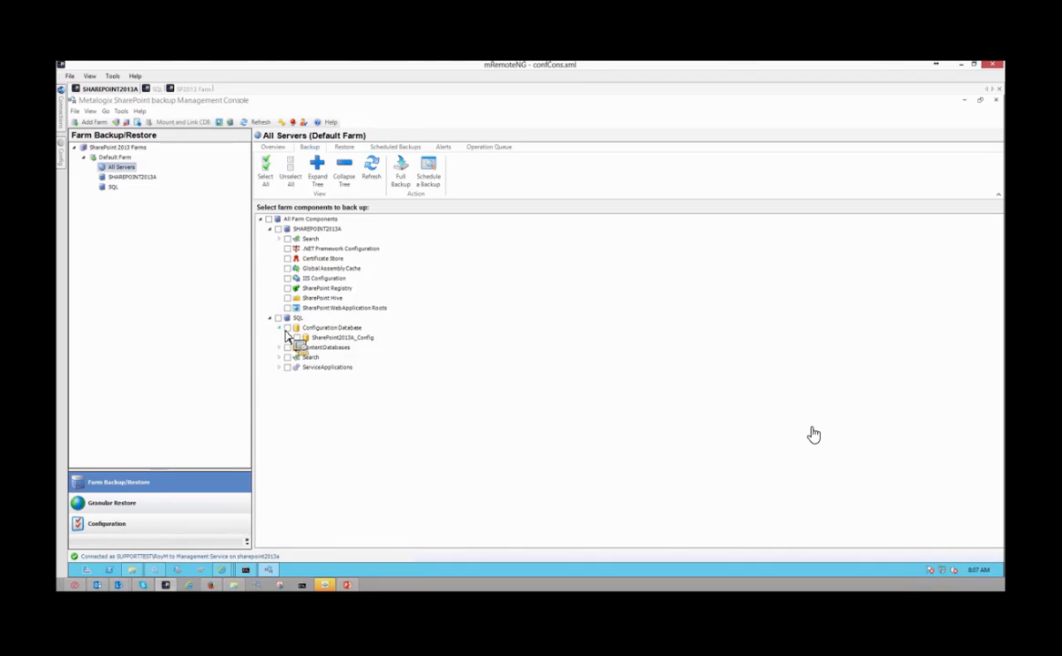
click(278, 328)
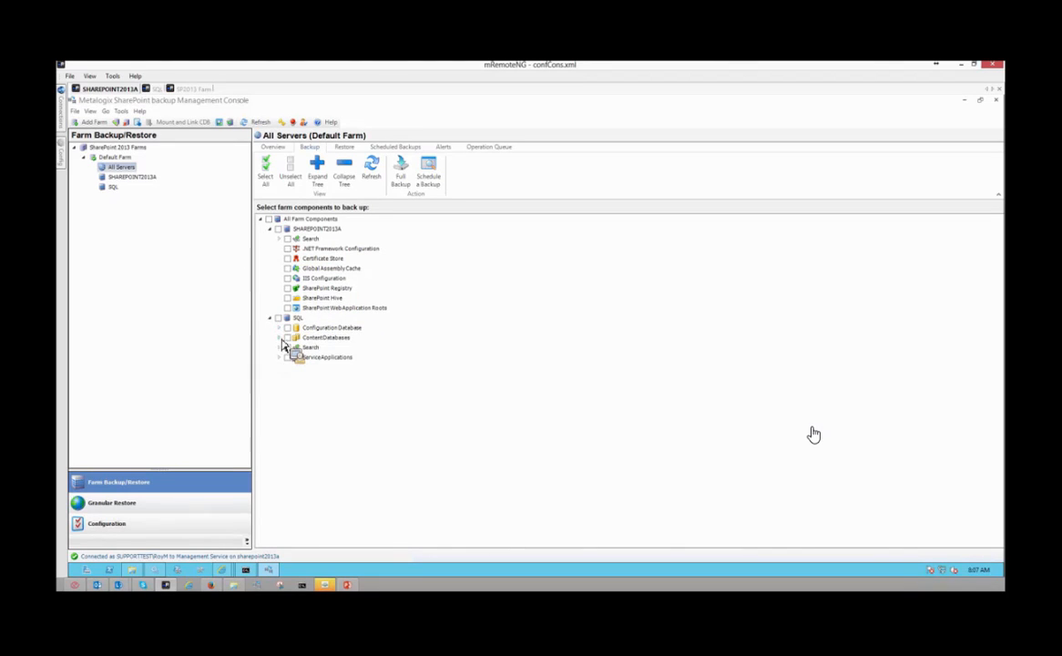
click(280, 338)
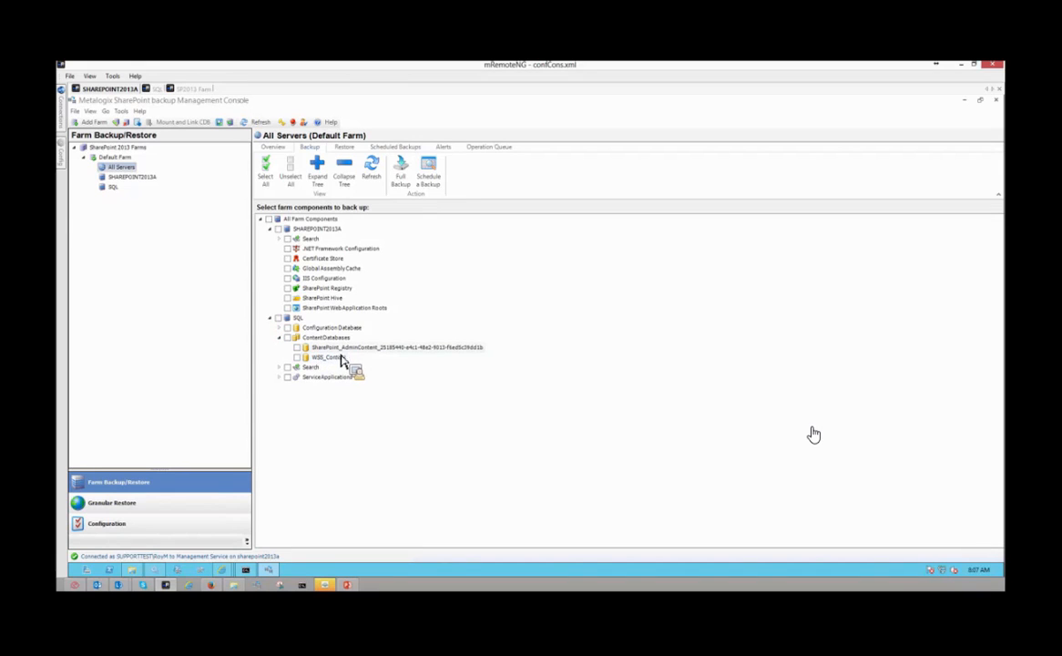
click(280, 338)
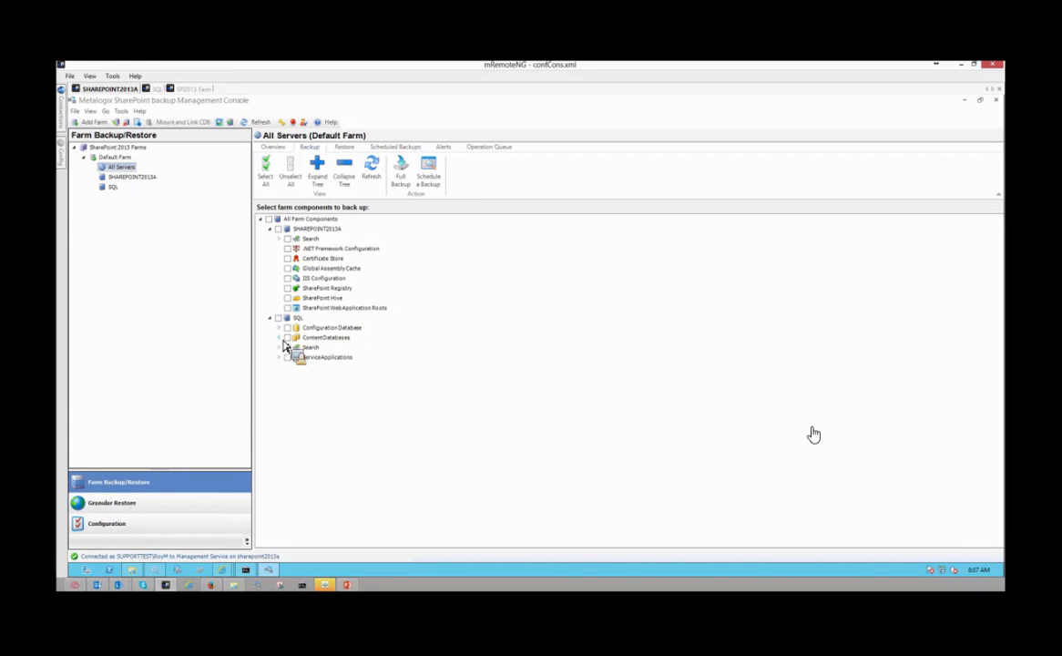
click(279, 347)
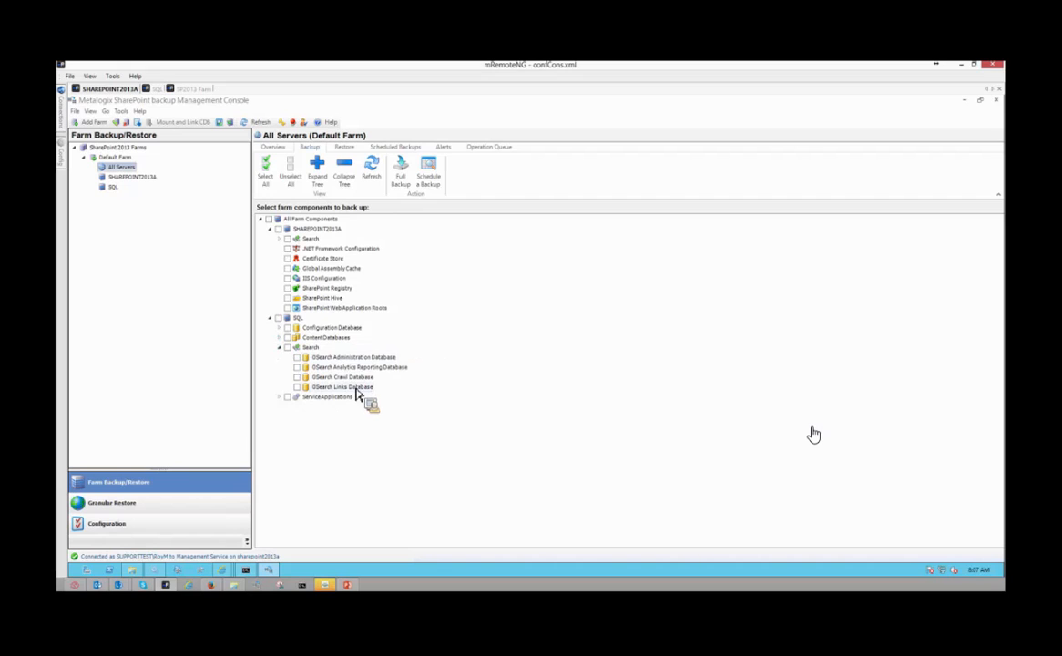
click(279, 347)
click(280, 357)
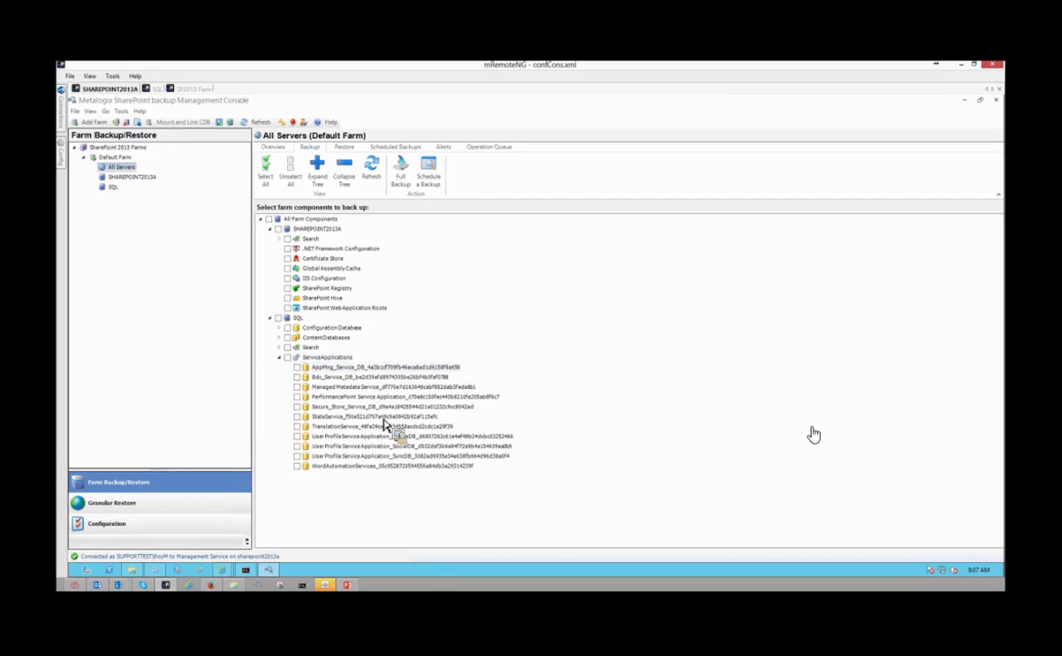
click(279, 358)
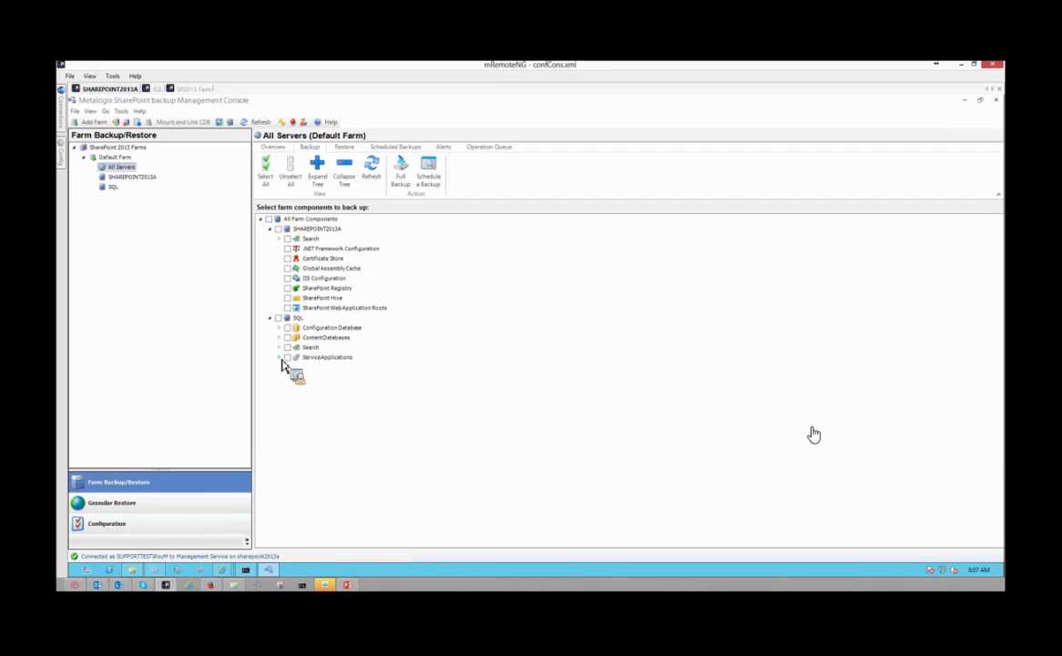
click(280, 358)
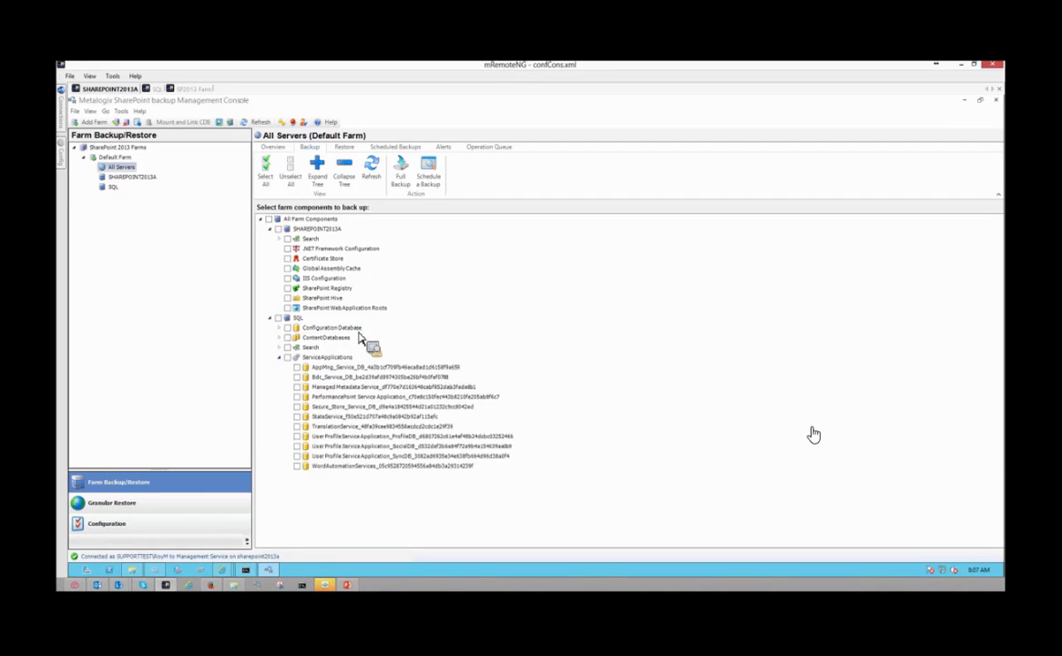
click(281, 358)
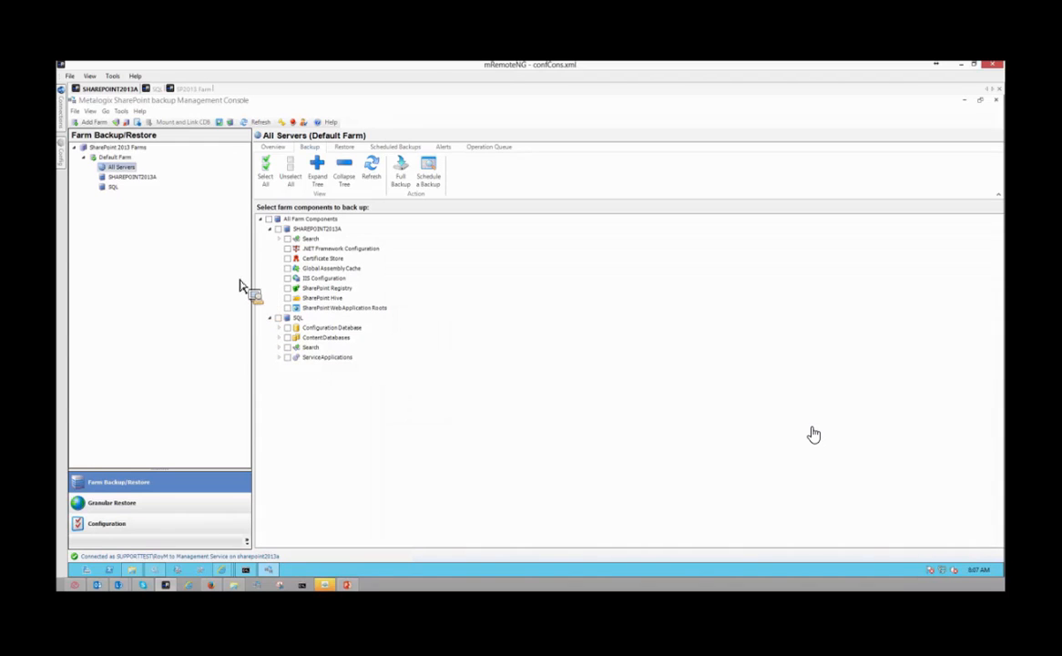
Show the restorable backup sets for All Servers and select the Academy Demo backup set
click(349, 148)
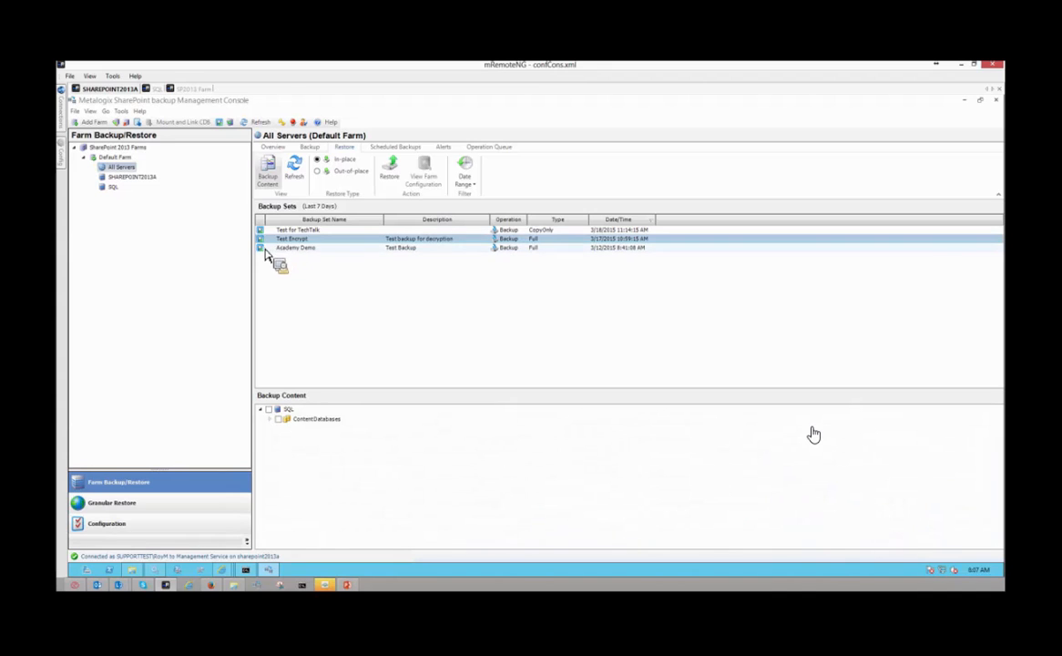
click(267, 248)
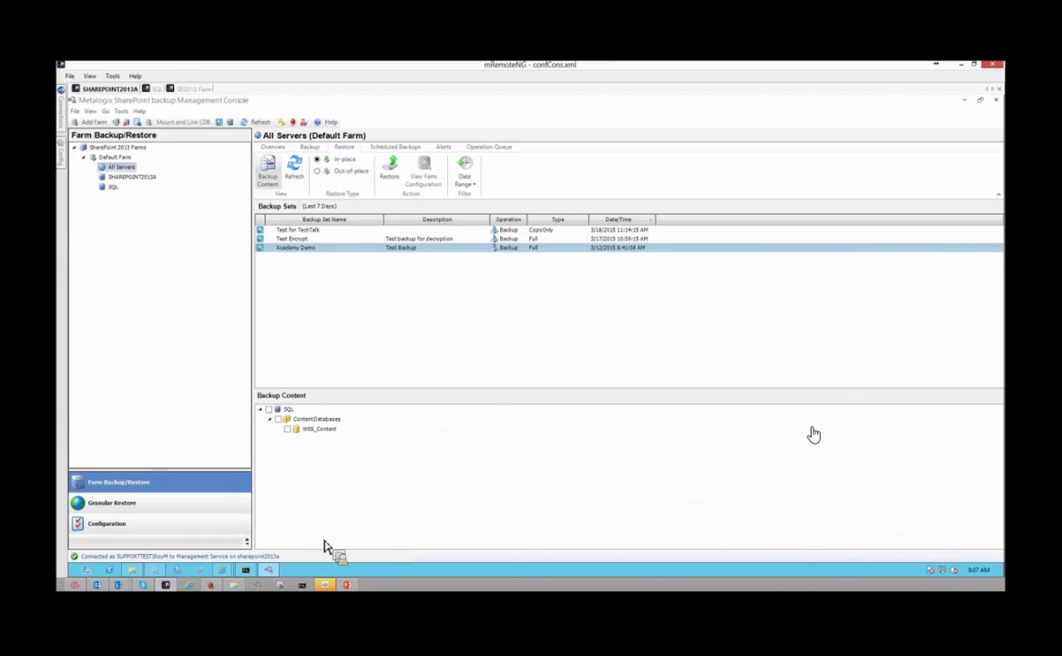
Review an in-place restore of the WSS_Content database through the Restore Wizard up to its summary, and cancel it
click(288, 428)
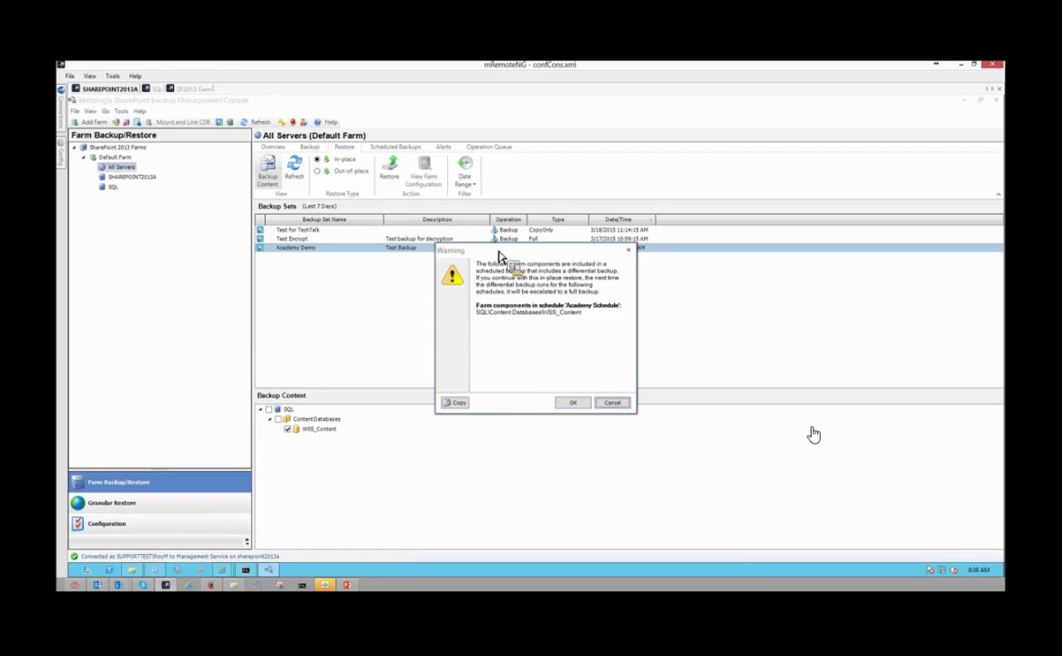
click(573, 401)
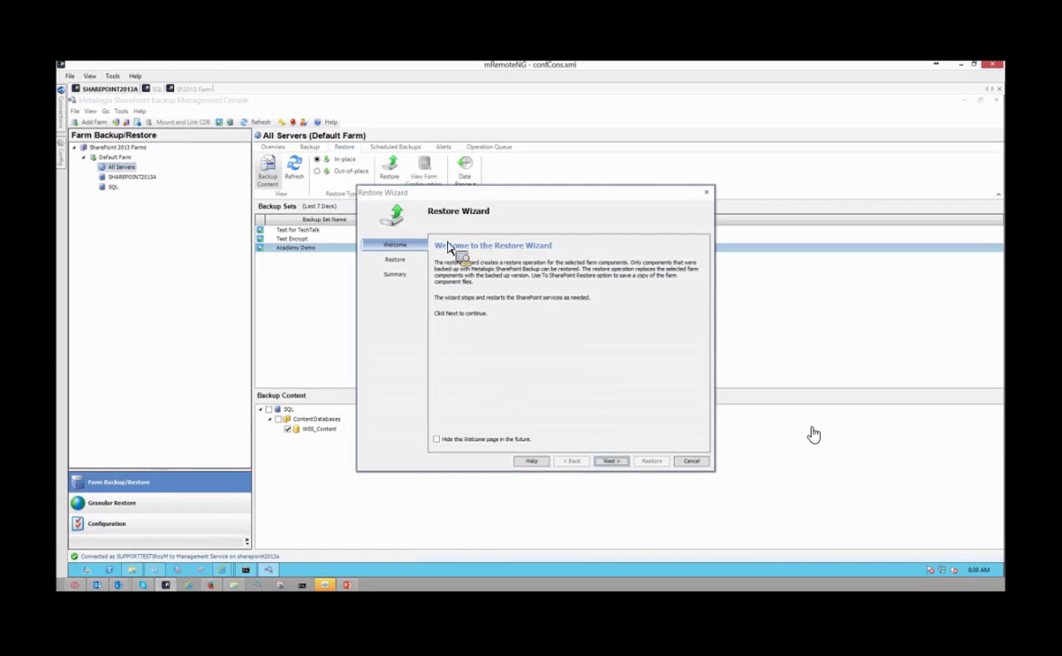
click(611, 461)
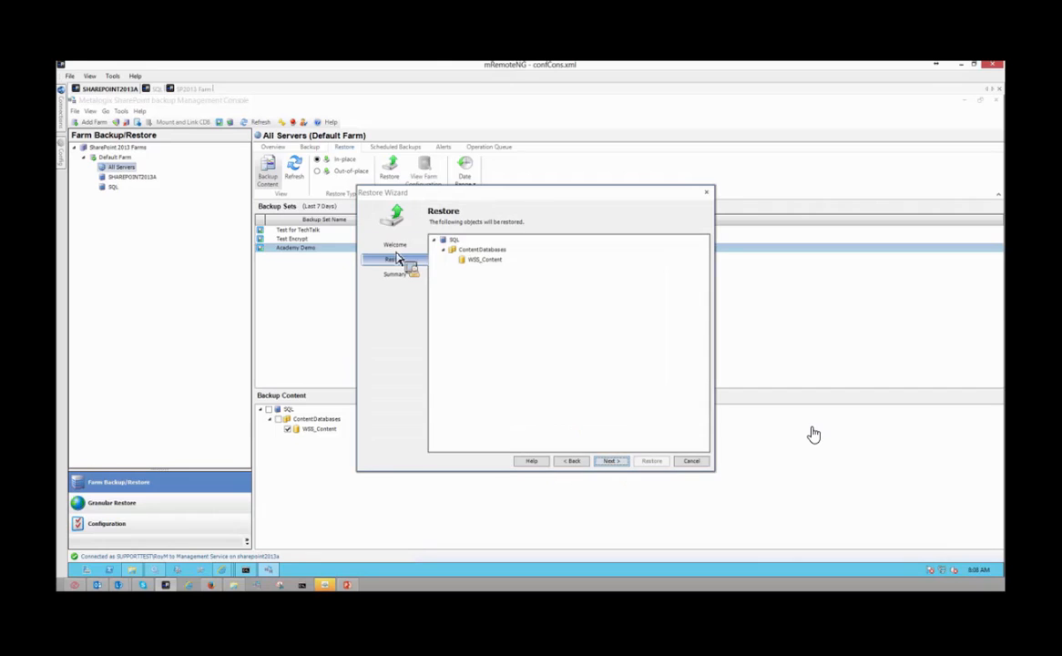
click(605, 461)
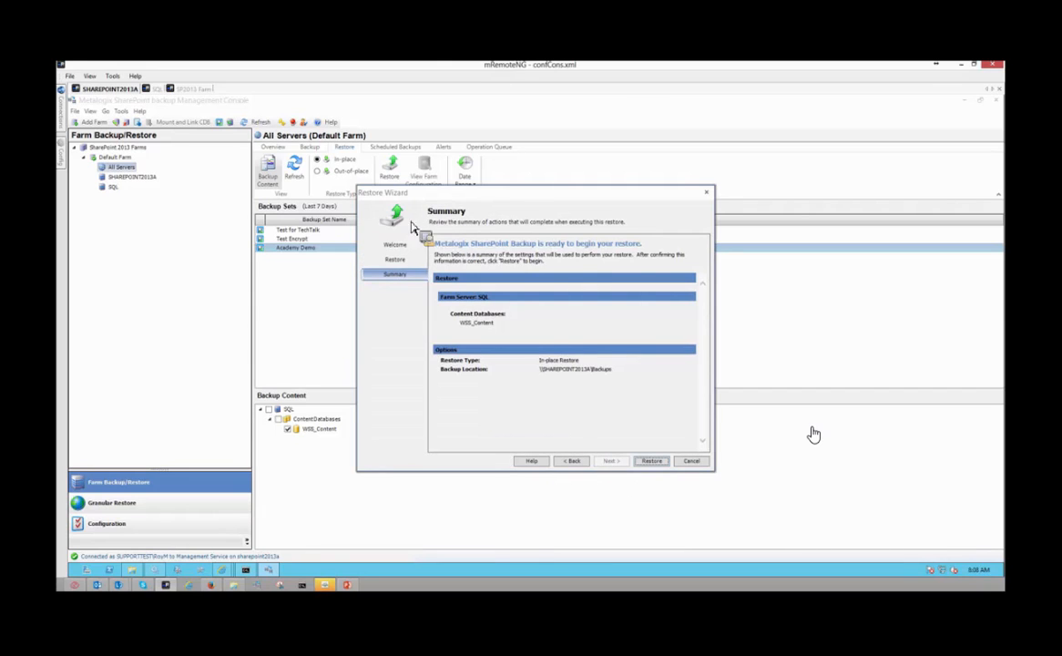
click(692, 462)
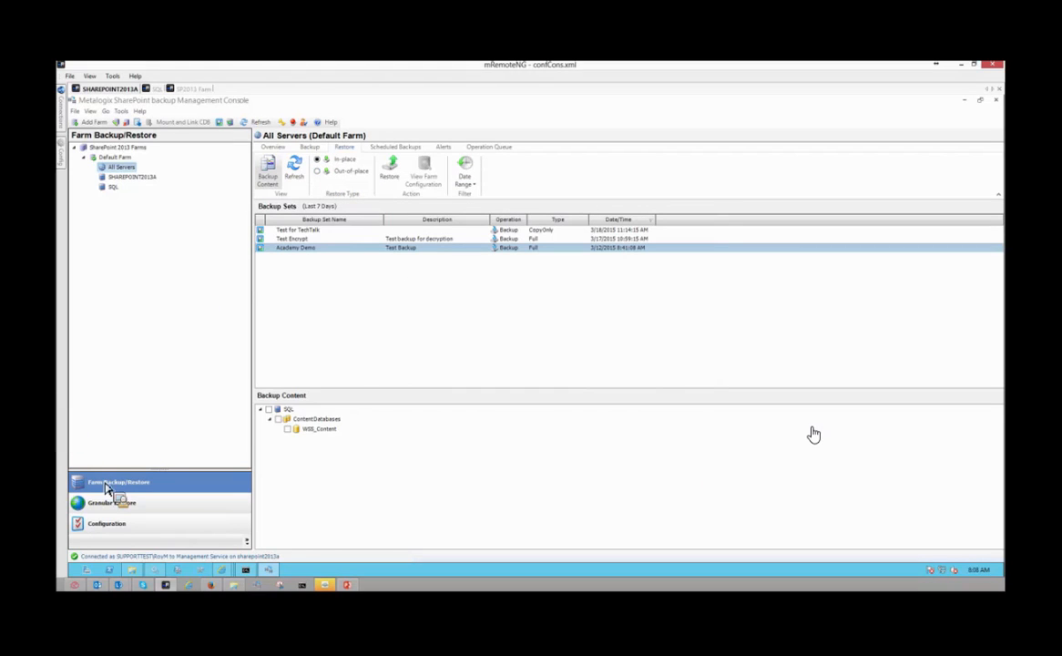
Set the restore type to Out-of-place and select the ContentDatabases group of the Academy Demo backup for restoring
click(317, 171)
click(325, 163)
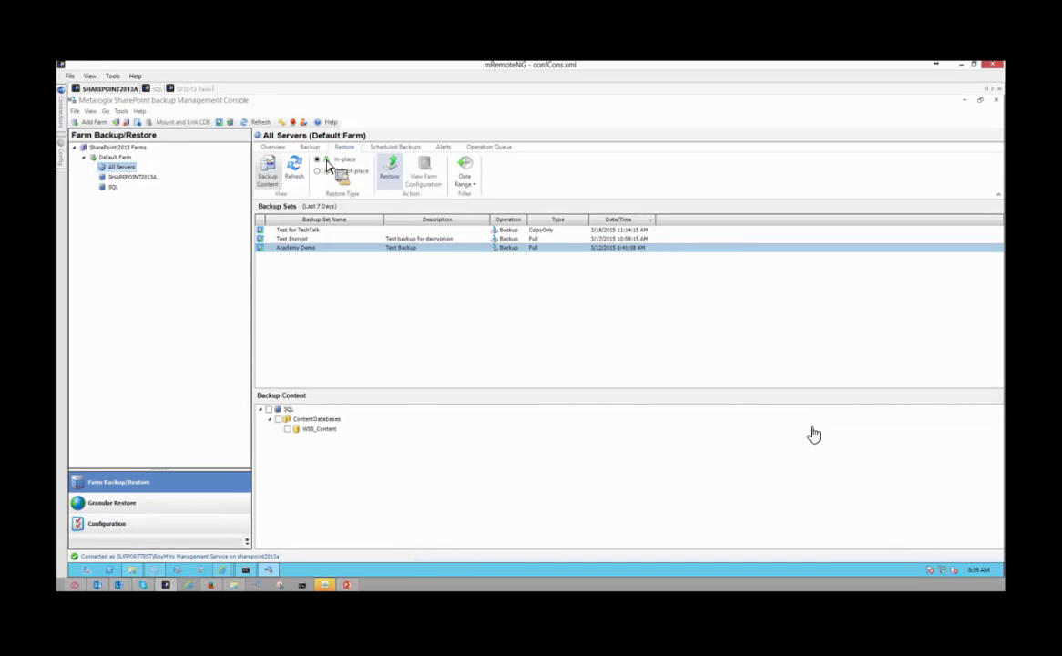
click(318, 171)
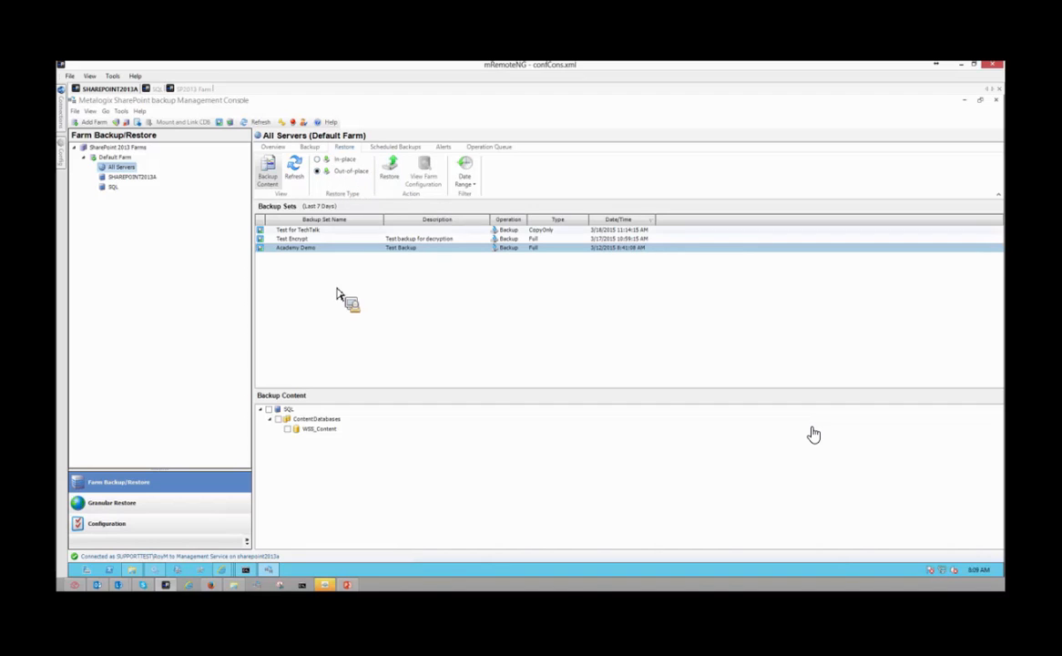
click(387, 169)
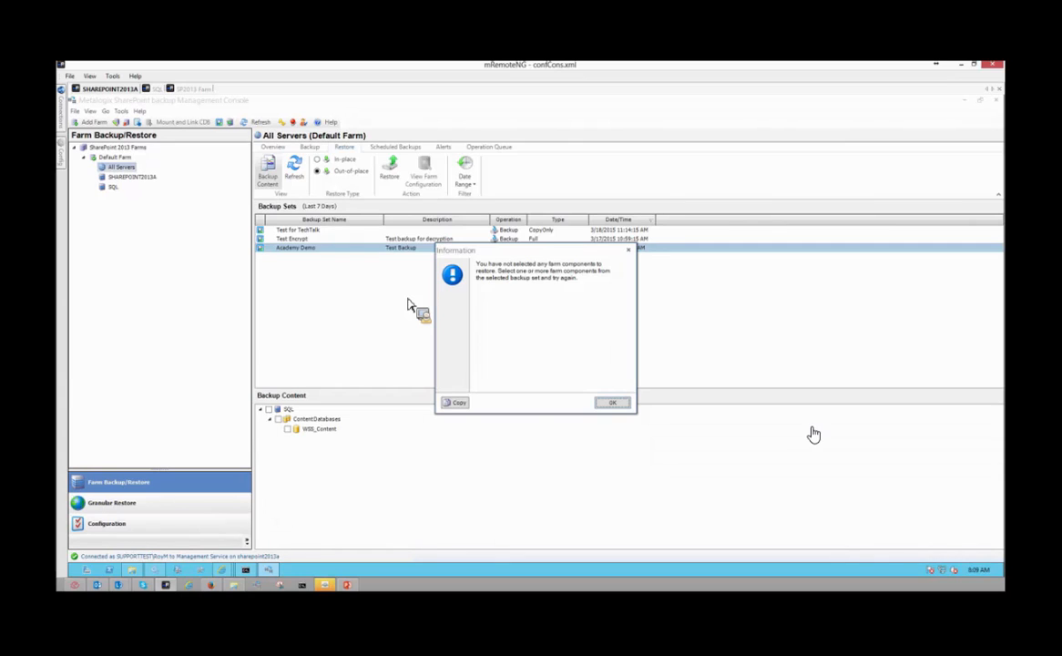
click(603, 403)
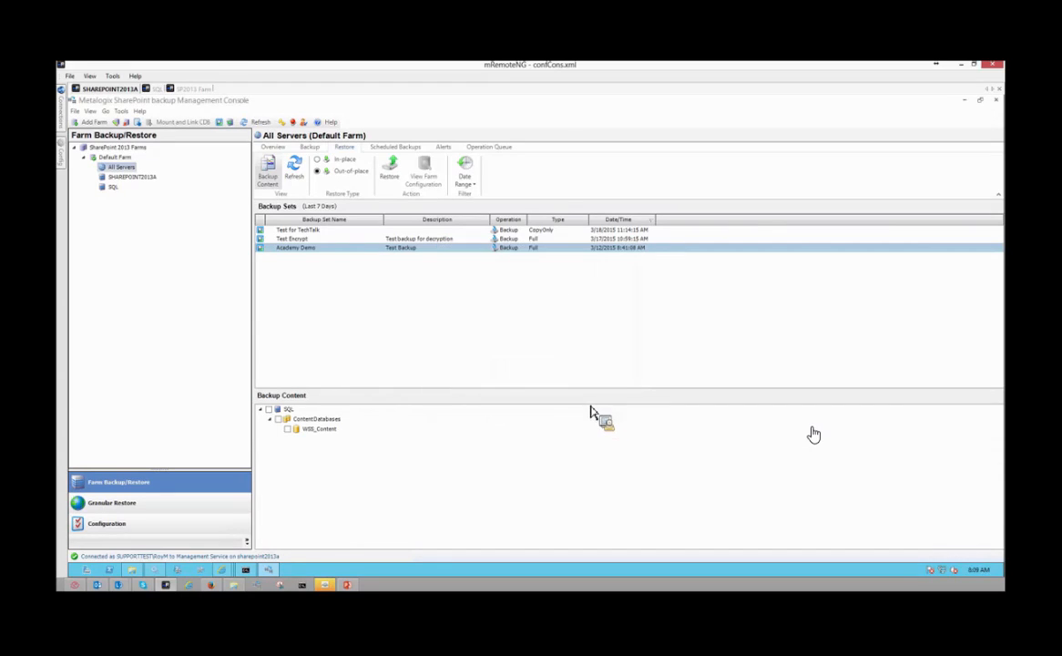
click(277, 419)
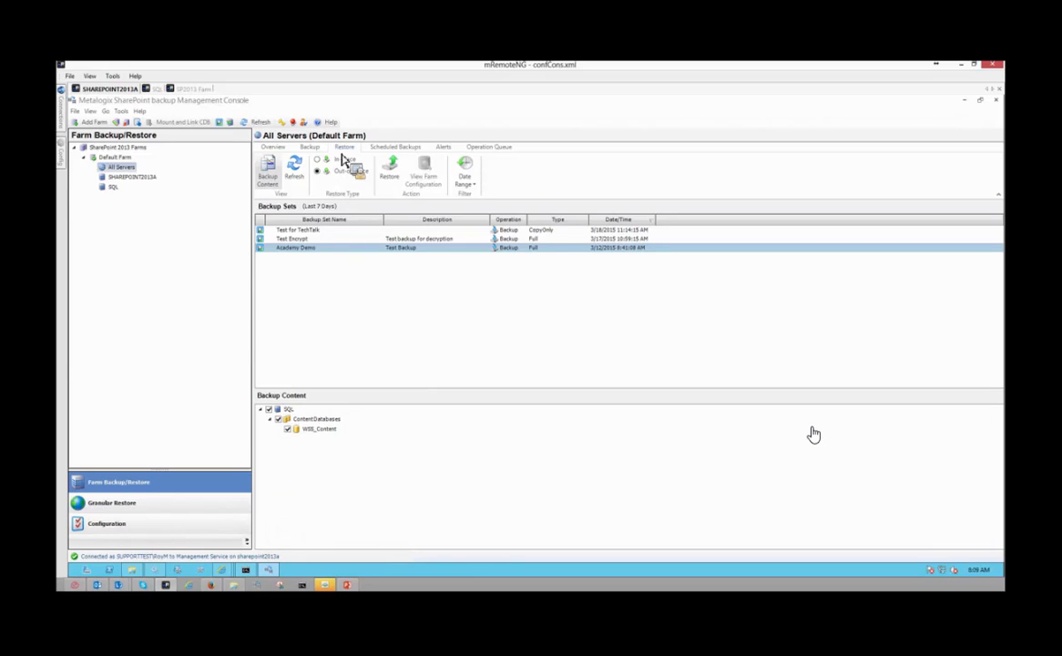
Start an out-of-place restore of WSS_Content in the Restore Wizard and enter \\NetworkLocation\Share as the target network location
click(391, 172)
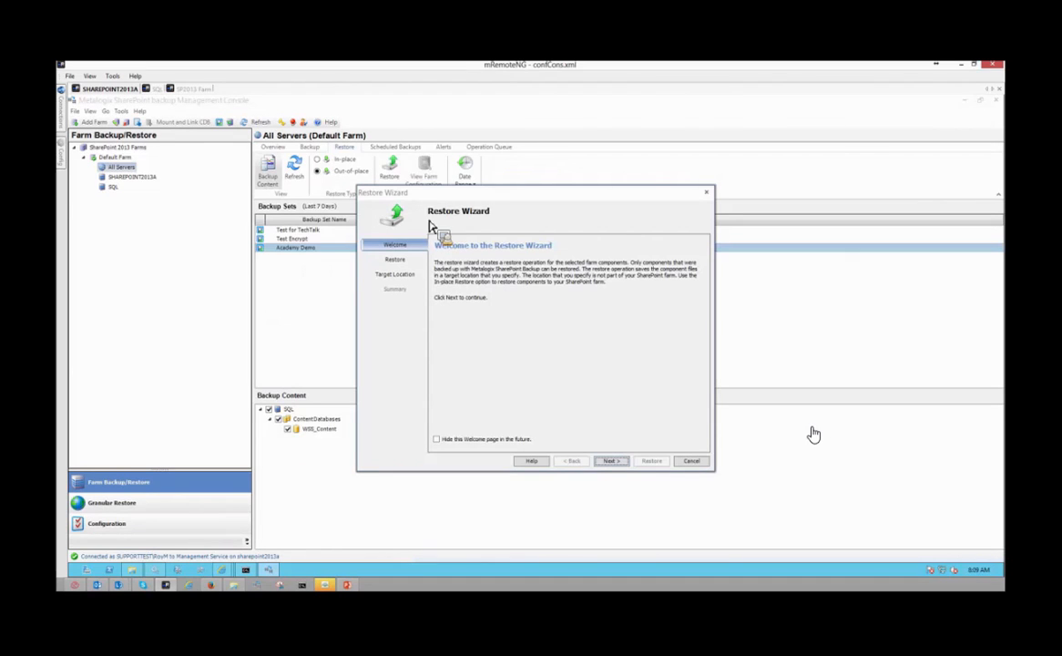
click(610, 461)
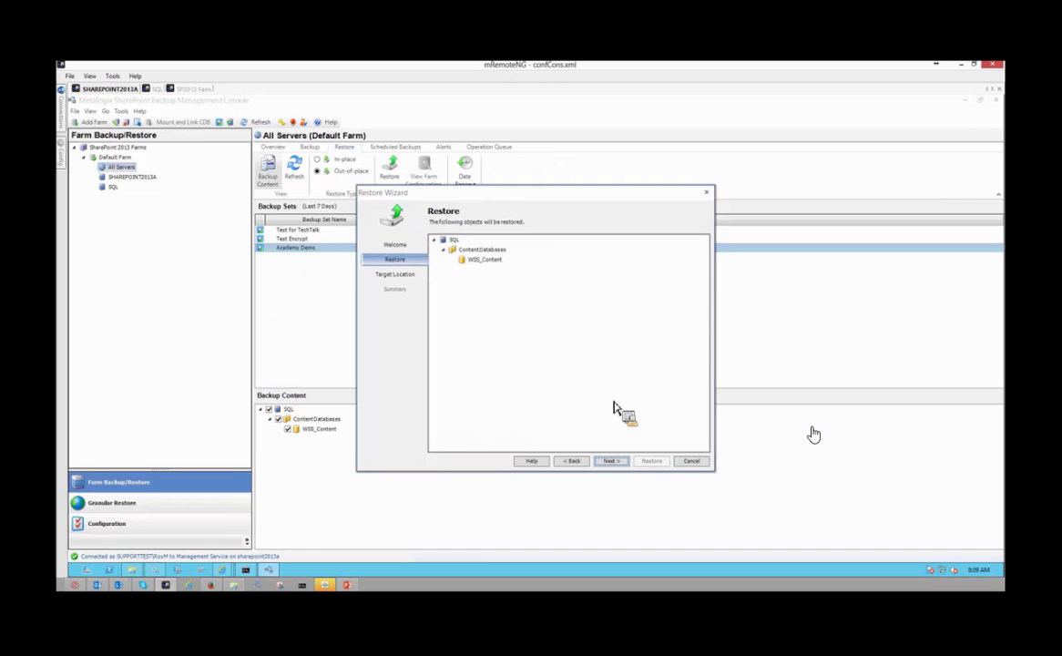
click(610, 461)
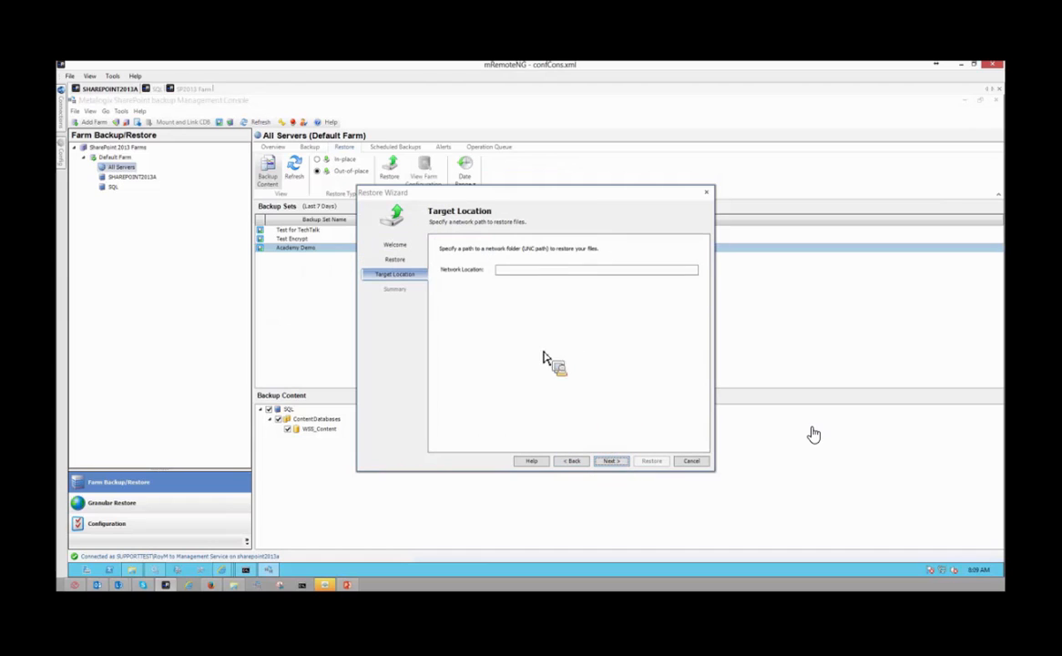
click(517, 271)
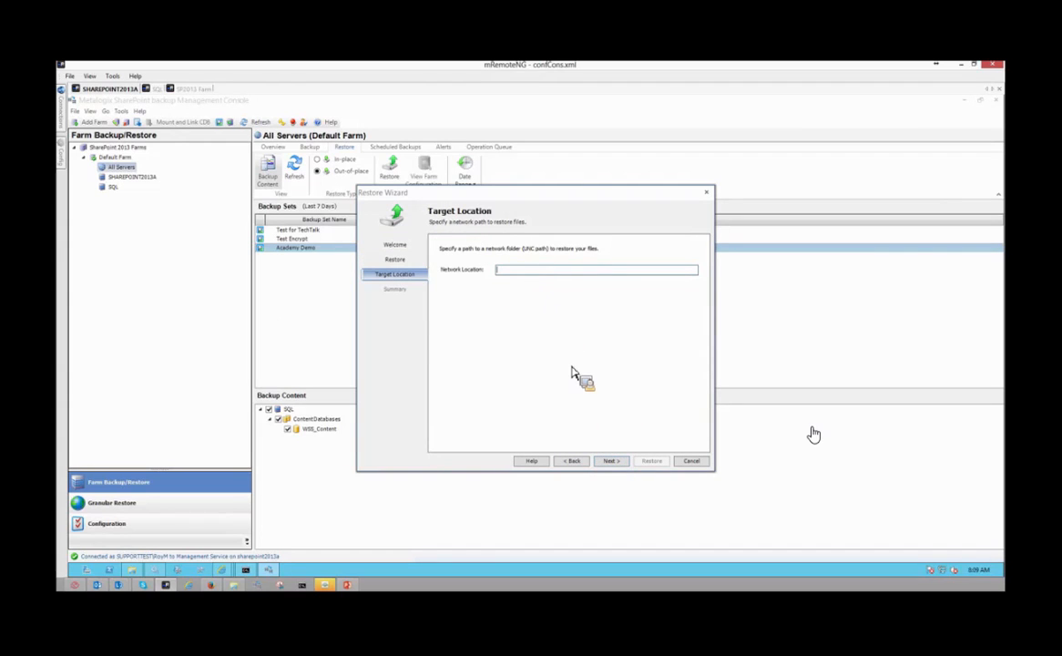
text(\network)
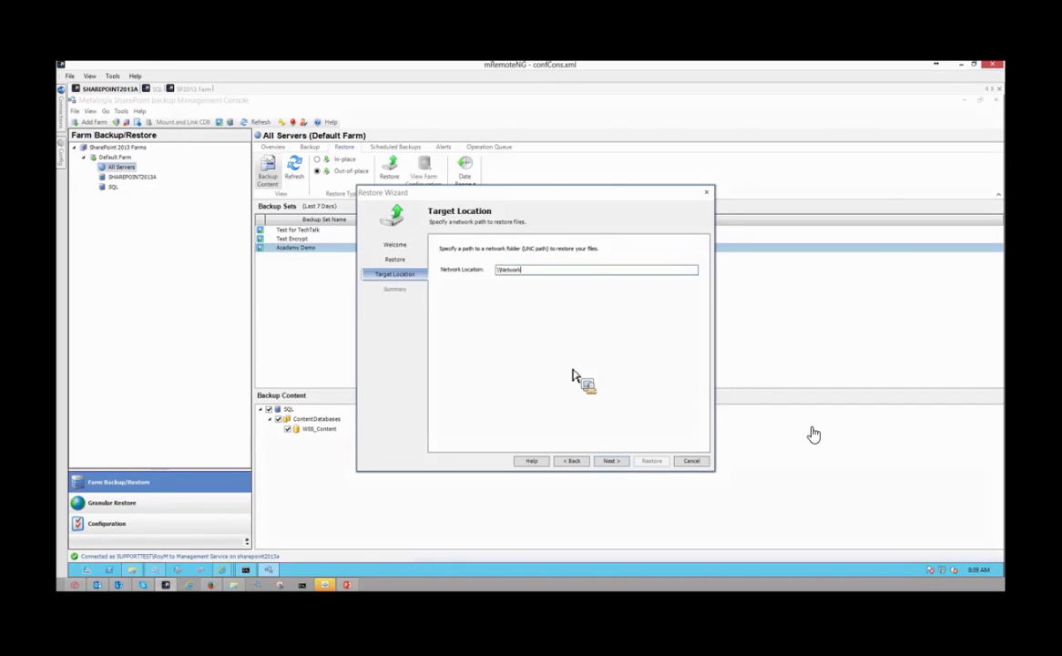
text(Location\Share)
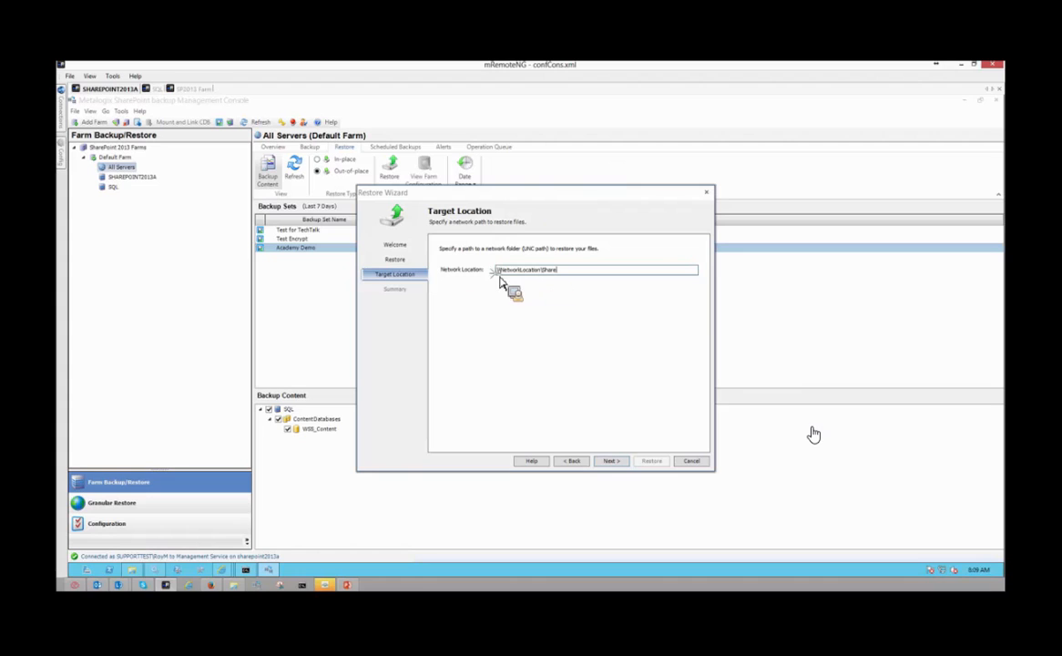
drag(579, 275, 460, 274)
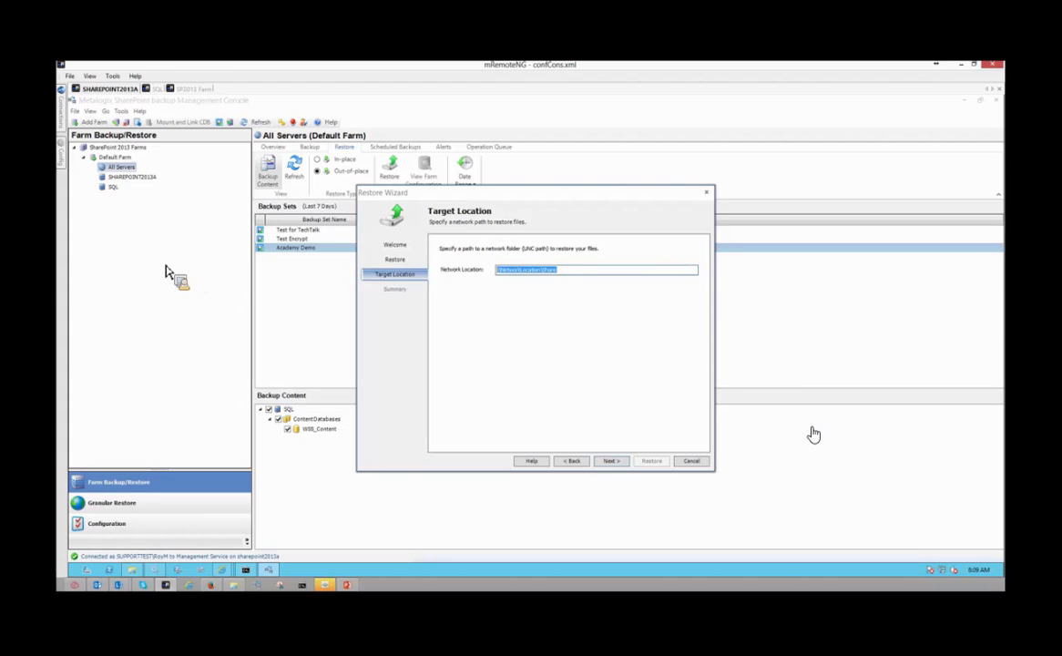
View the WSS_Content folder inside C:\Backups\CdbFiles, and cancel the Restore Wizard
click(140, 571)
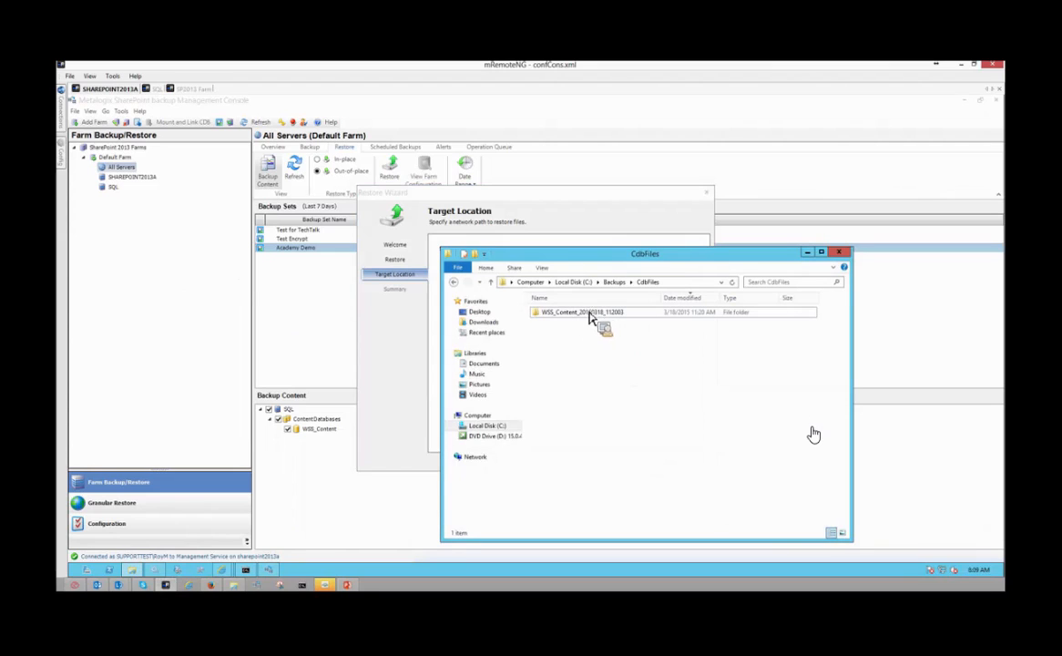
drag(591, 317, 588, 449)
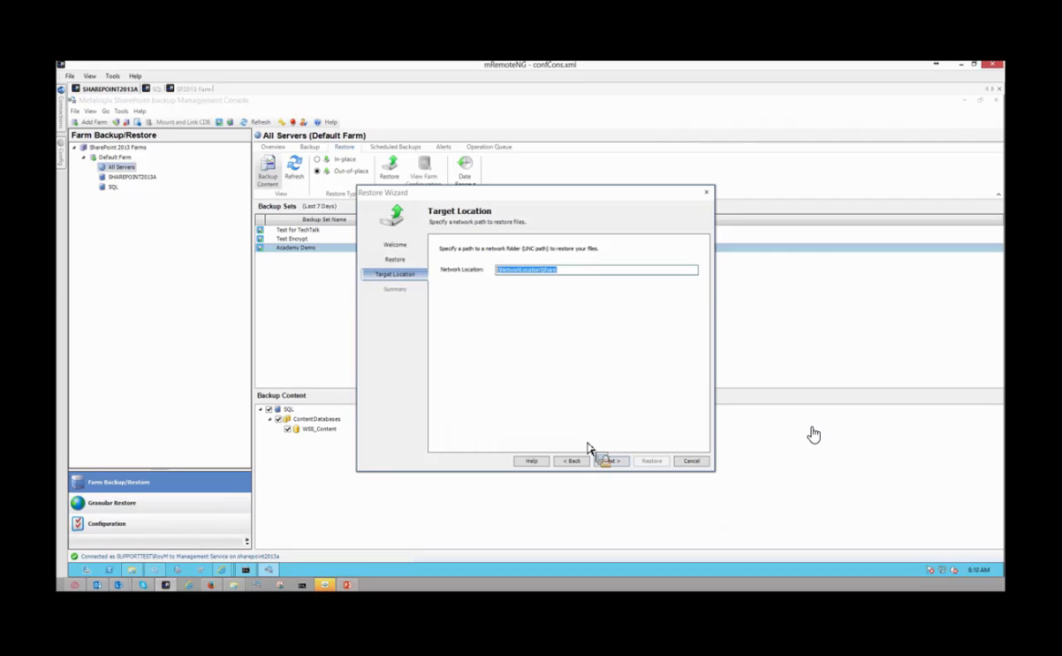
click(691, 462)
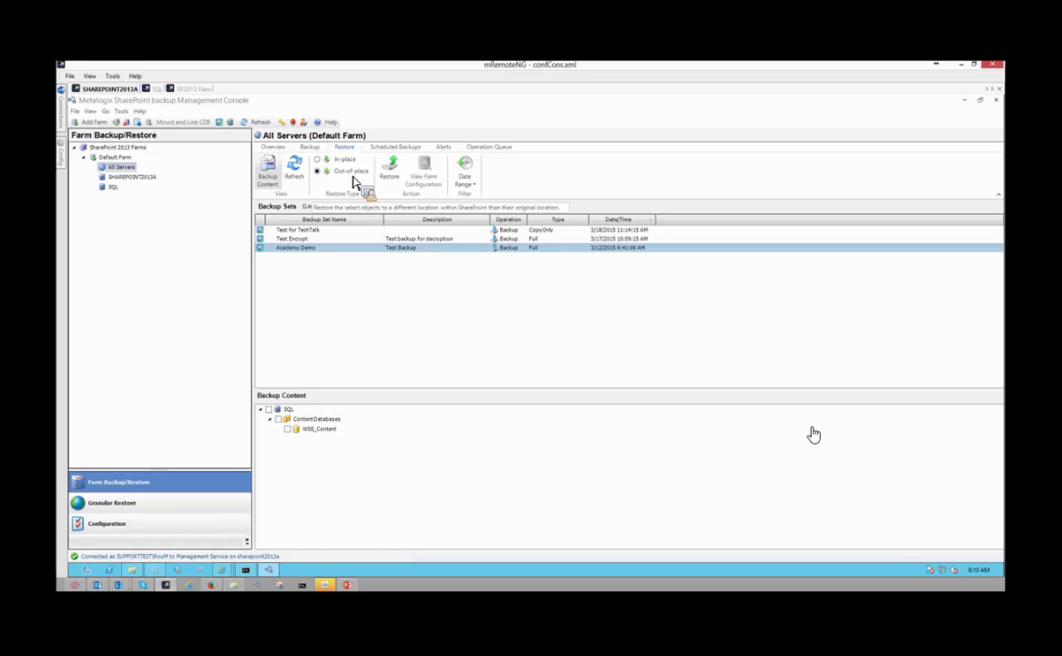
Switch the restore type to In-place and back to Out-of-place
click(317, 159)
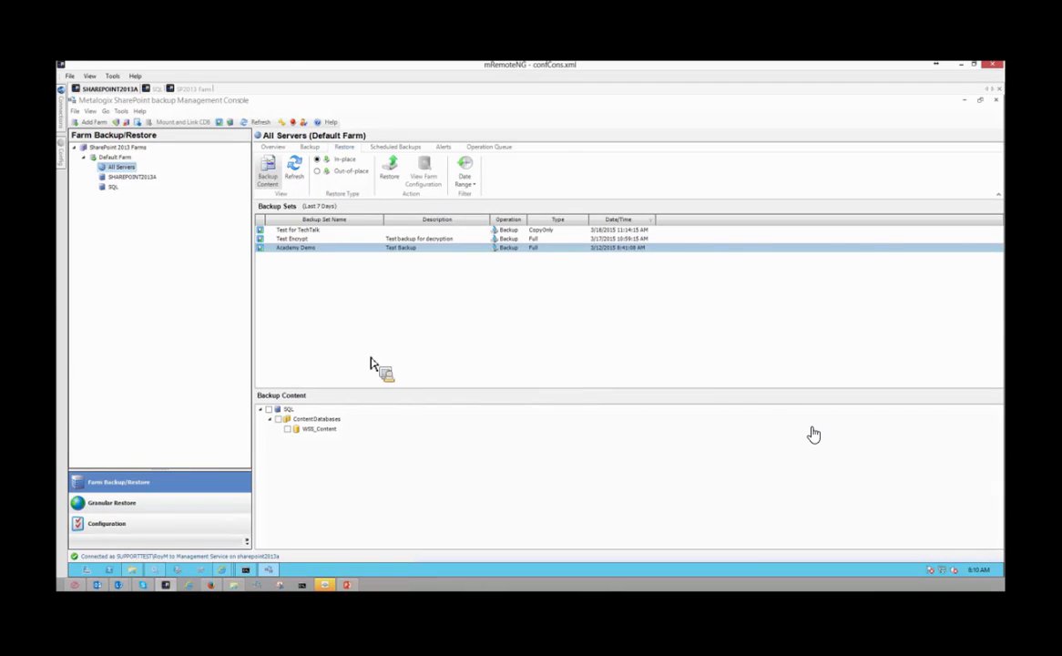
click(318, 172)
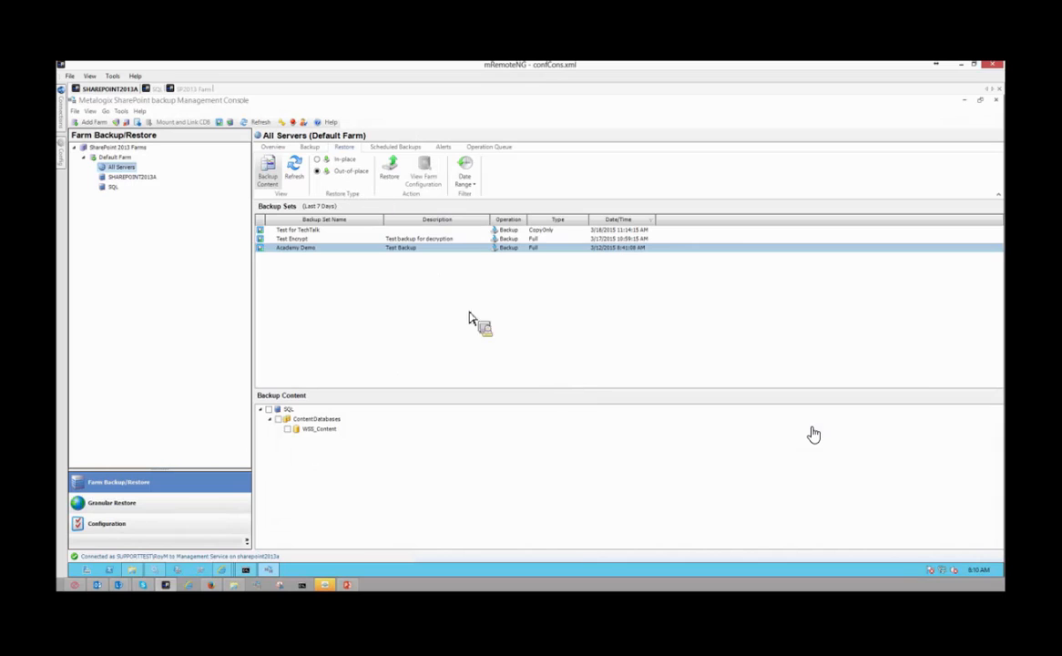